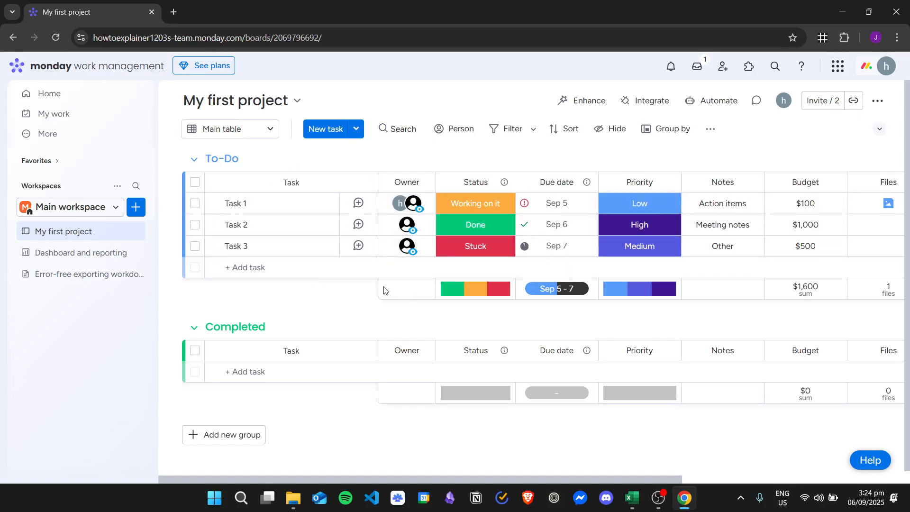
- Add a Dependency column at the end of the My first project board
{"action": "left_click_drag", "start_coordinate": [357, 476], "coordinate": [615, 469]}
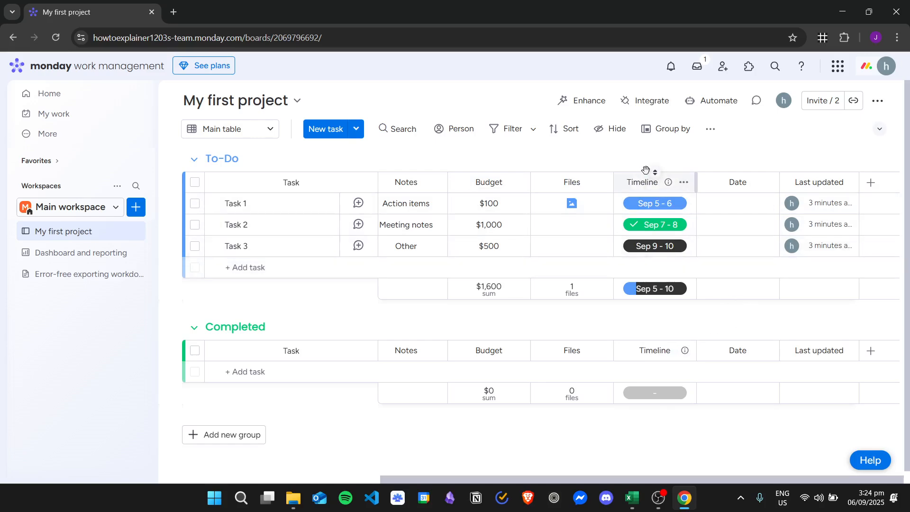
{"action": "left_click", "coordinate": [870, 184]}
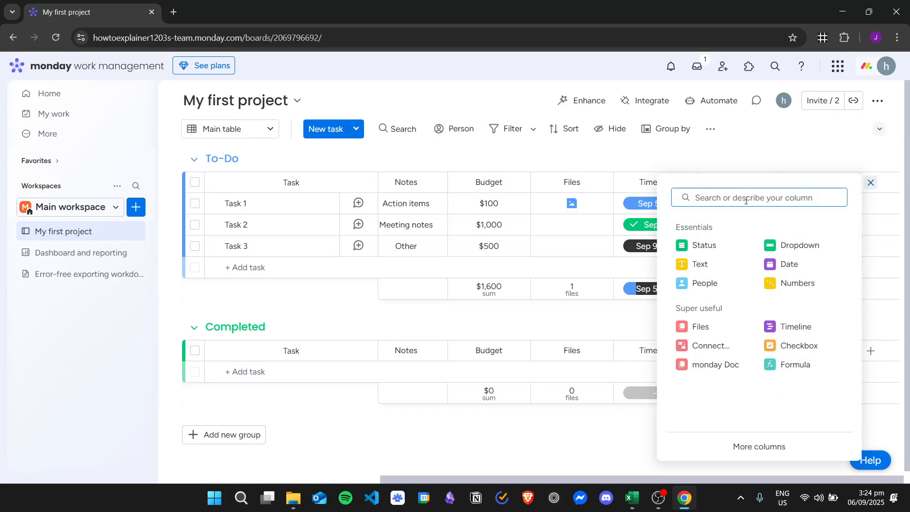
{"action": "type", "text": "dependen"}
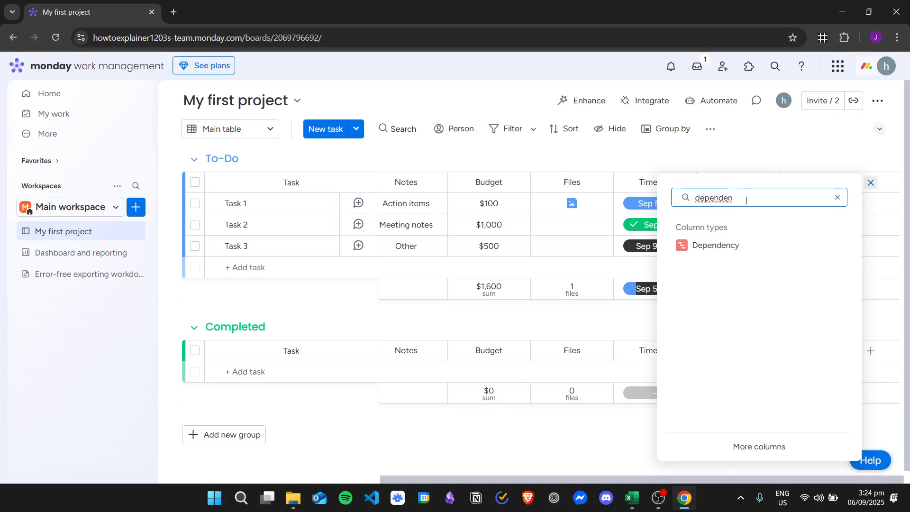
{"action": "left_click", "coordinate": [760, 248]}
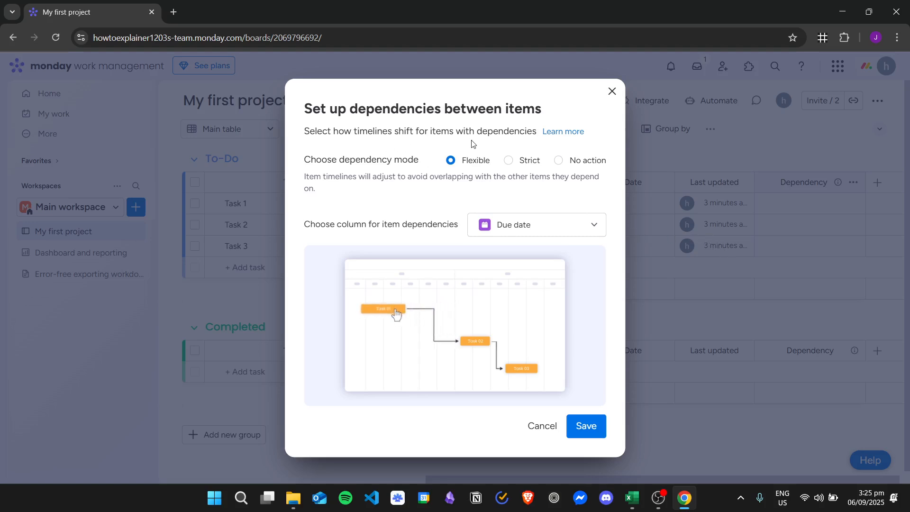
- Set the dependency mode to Strict with Timeline as the column for item dependencies, and save the setup
{"action": "left_click", "coordinate": [524, 161]}
{"action": "left_click", "coordinate": [575, 160]}
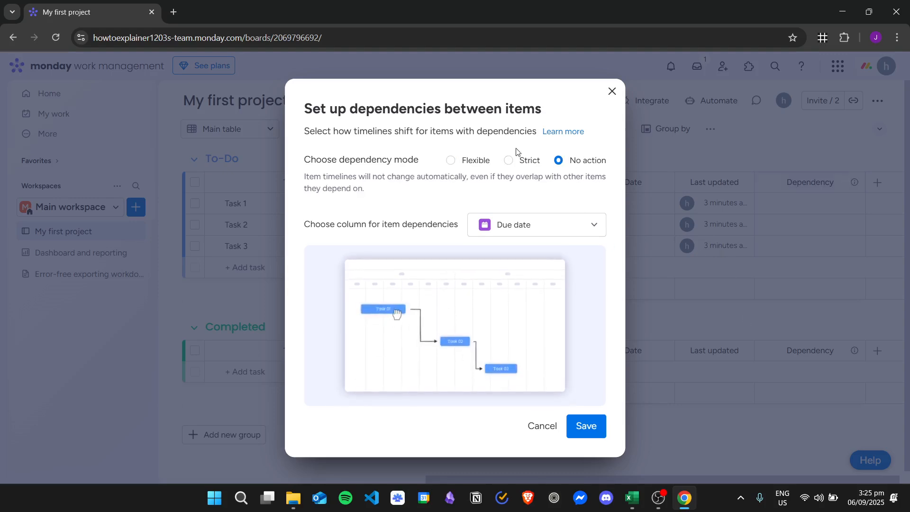
{"action": "left_click", "coordinate": [508, 161]}
{"action": "left_click", "coordinate": [469, 160]}
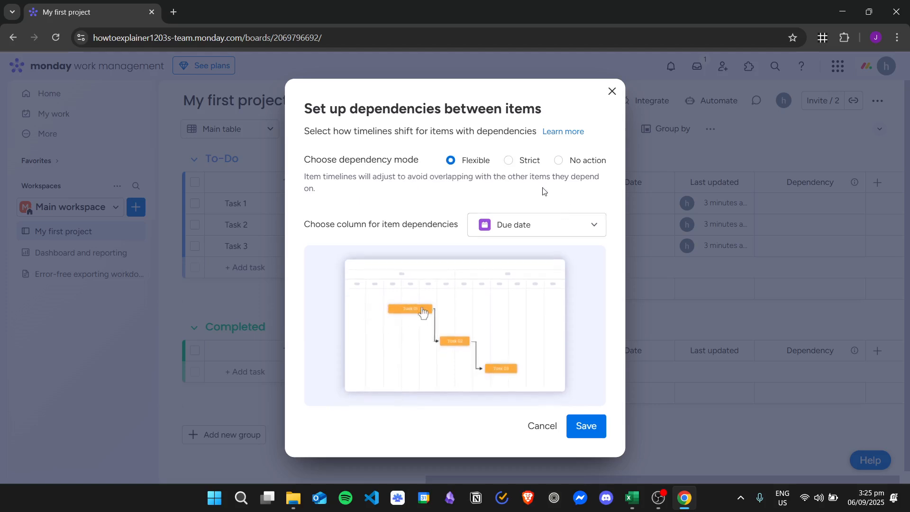
{"action": "left_click", "coordinate": [523, 161]}
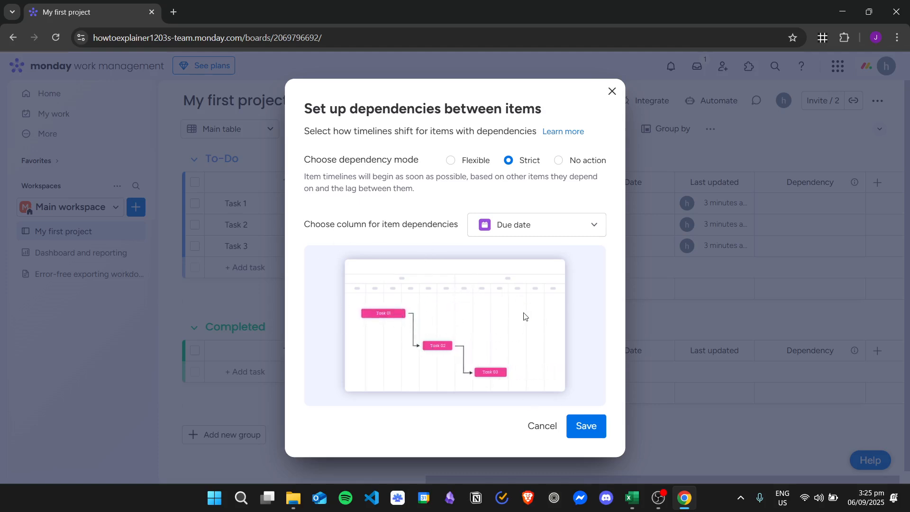
{"action": "left_click", "coordinate": [533, 225]}
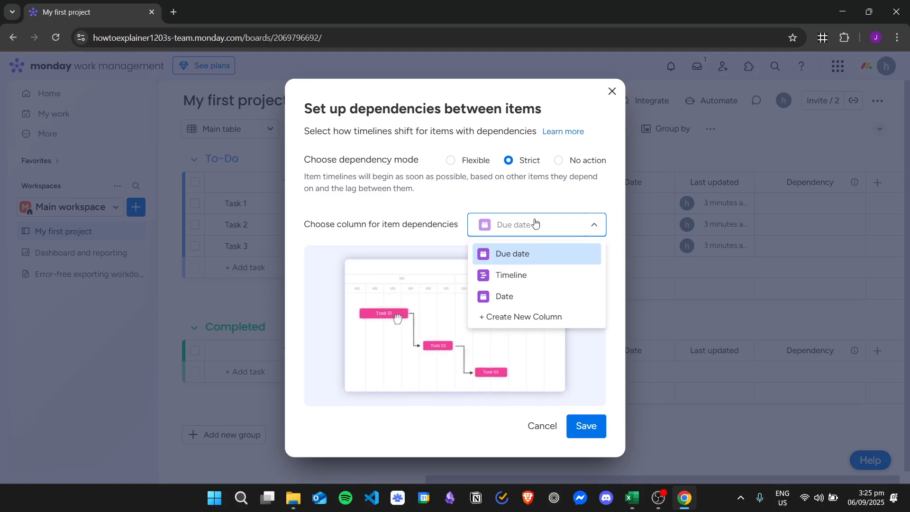
{"action": "left_click", "coordinate": [552, 276]}
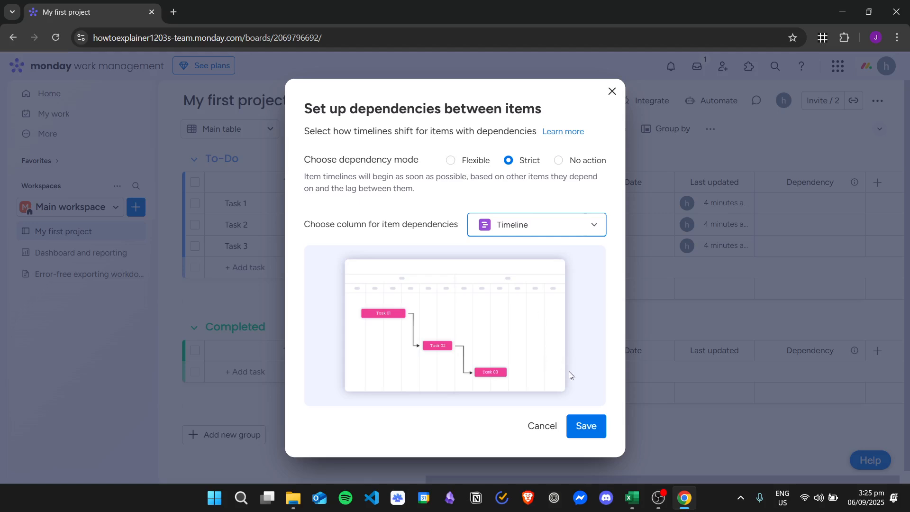
{"action": "left_click", "coordinate": [481, 159]}
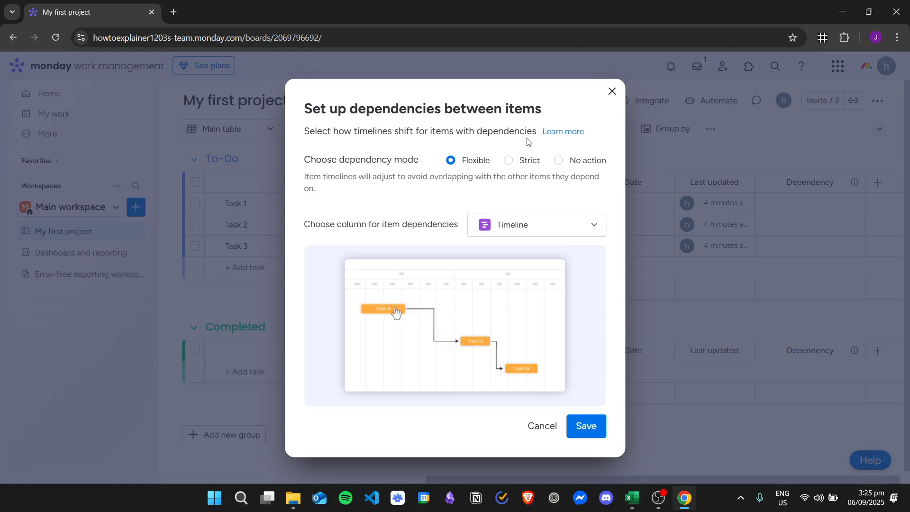
{"action": "left_click", "coordinate": [530, 160]}
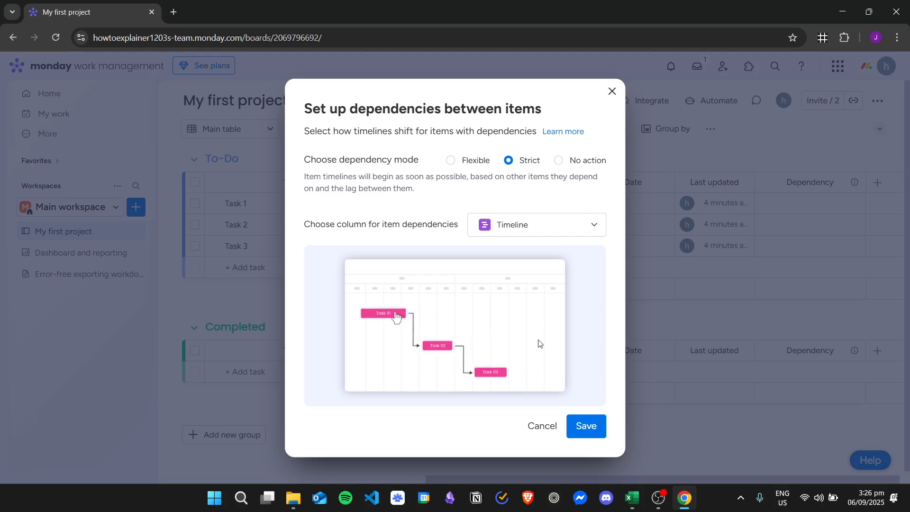
{"action": "left_click", "coordinate": [595, 429]}
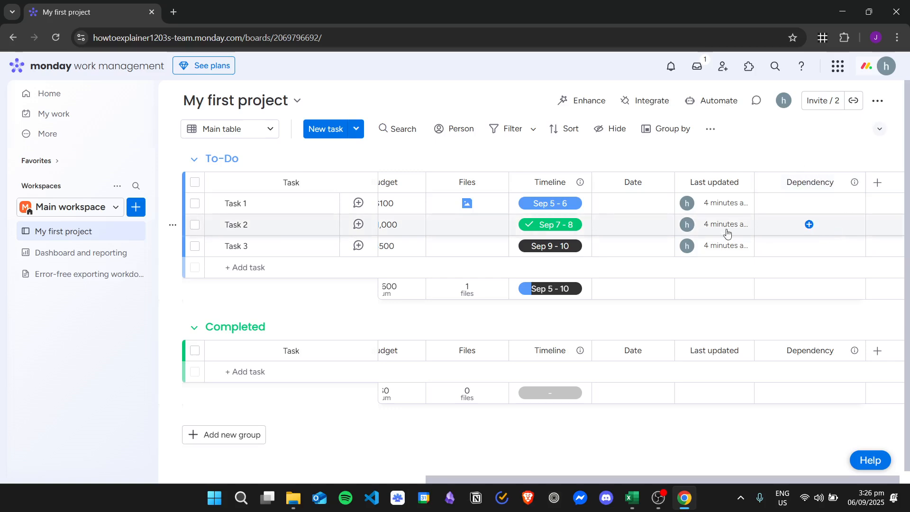
- Make Task 2 depend on Task 1 with a Finish-To-Start relationship and a lag of -2
{"action": "left_click", "coordinate": [809, 225]}
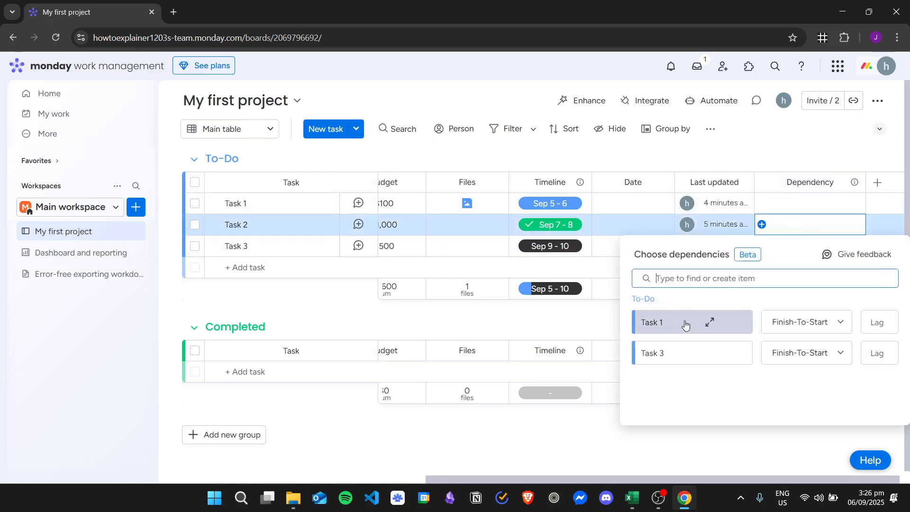
{"action": "left_click", "coordinate": [703, 322]}
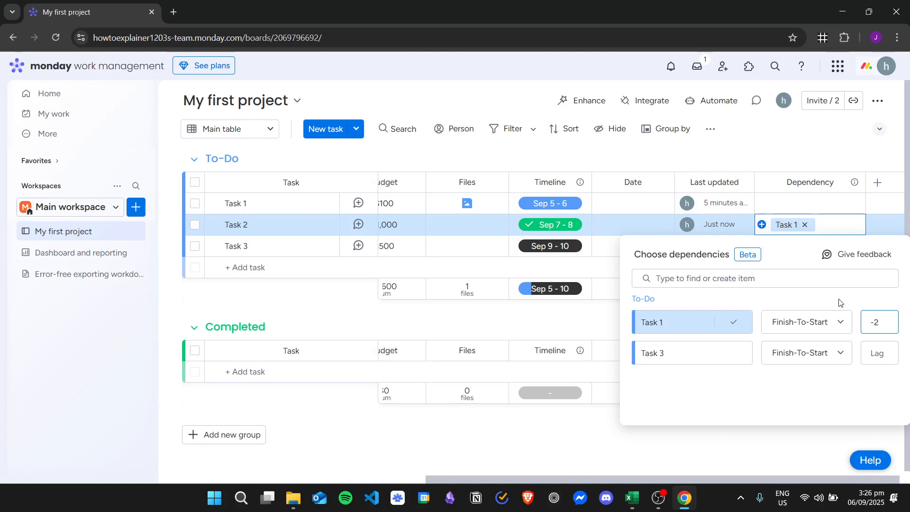
{"action": "left_click", "coordinate": [835, 327]}
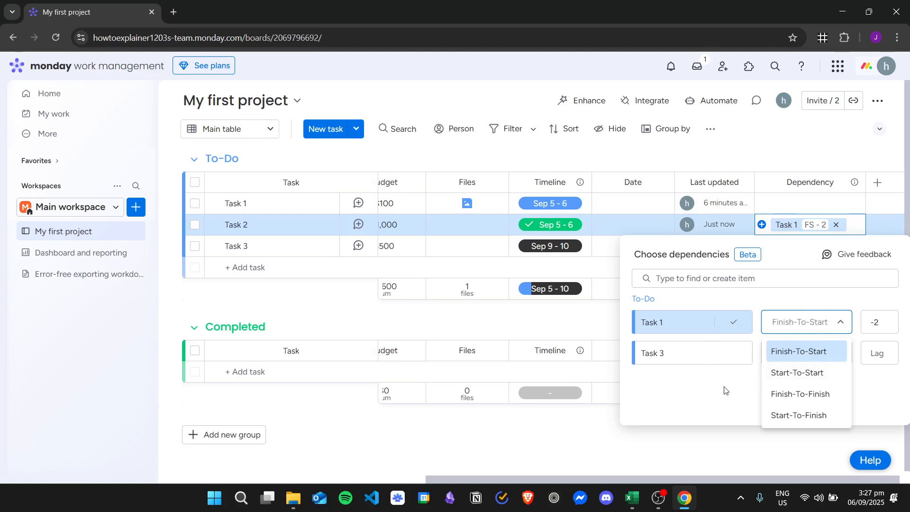
{"action": "left_click", "coordinate": [811, 359]}
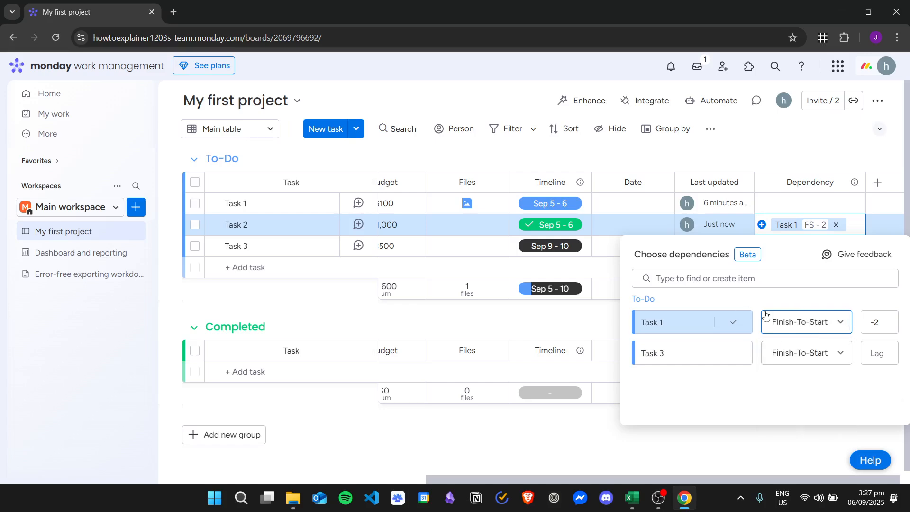
{"action": "left_click", "coordinate": [833, 157]}
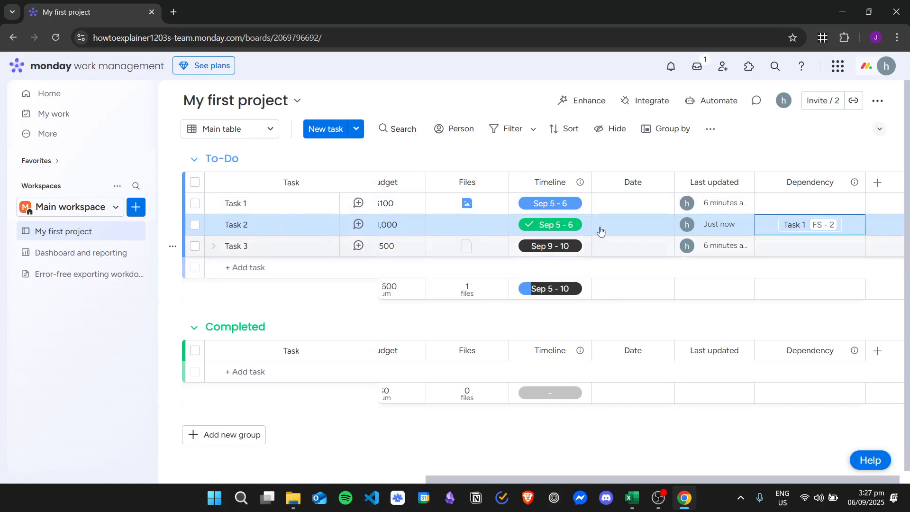
- Make Task 3 depend on Task 2 in the Dependency column
{"action": "left_click", "coordinate": [810, 247]}
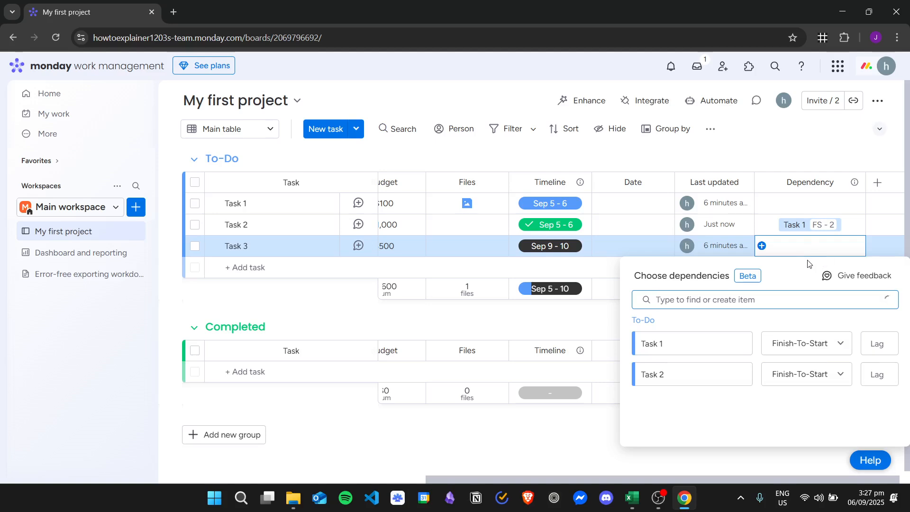
{"action": "left_click", "coordinate": [685, 372]}
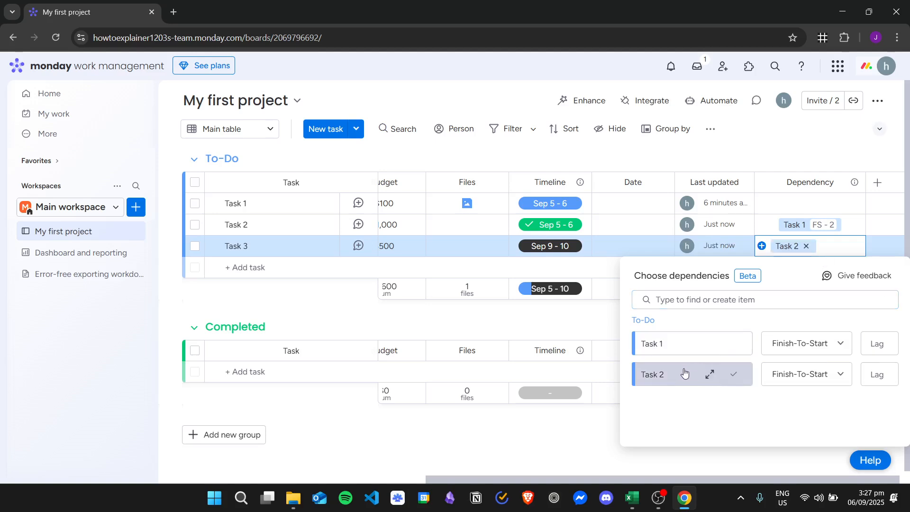
{"action": "left_click", "coordinate": [799, 160]}
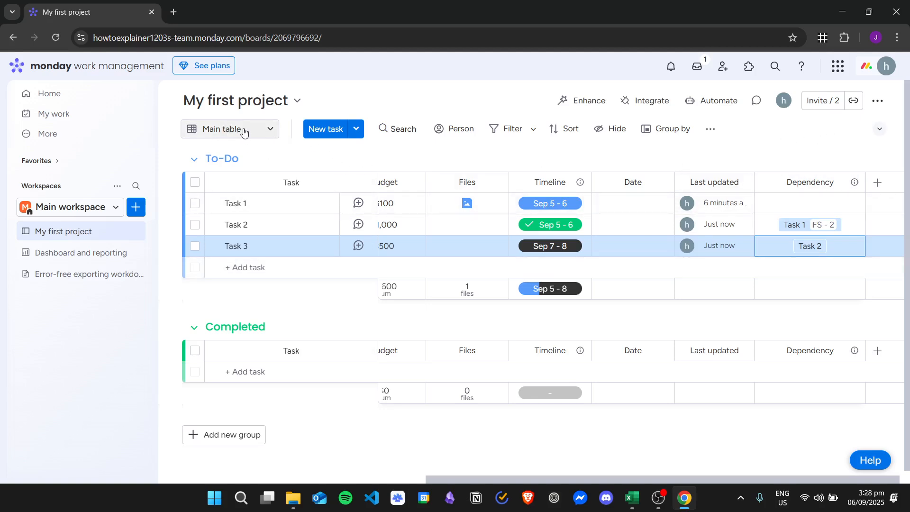
- Add a Gantt view to the board
{"action": "left_click", "coordinate": [264, 130]}
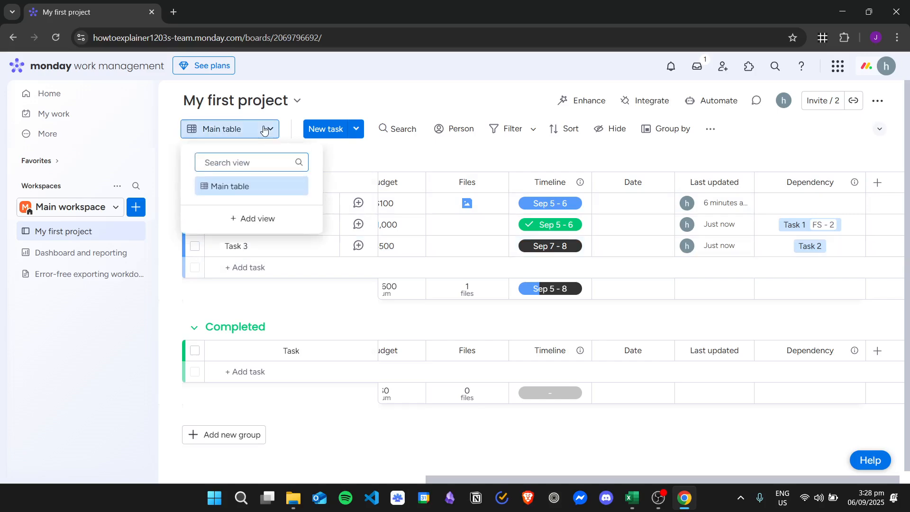
{"action": "left_click", "coordinate": [264, 219]}
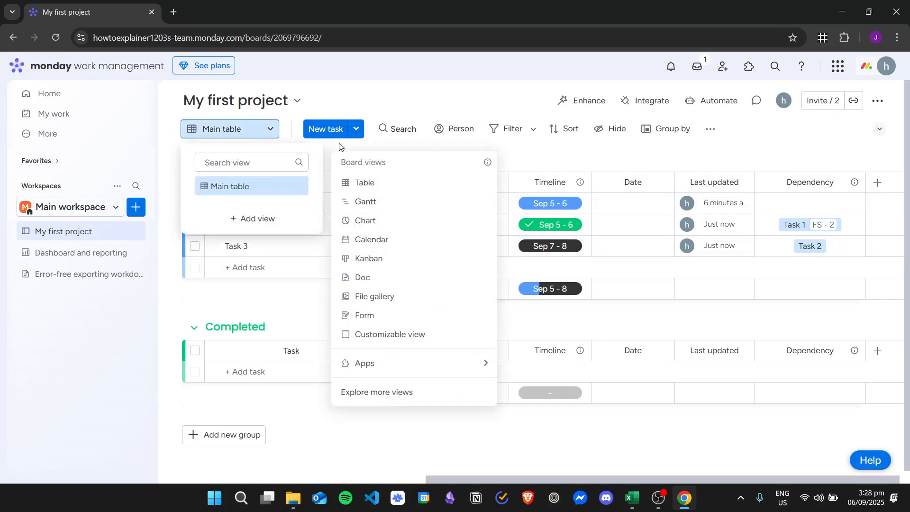
{"action": "left_click", "coordinate": [384, 205]}
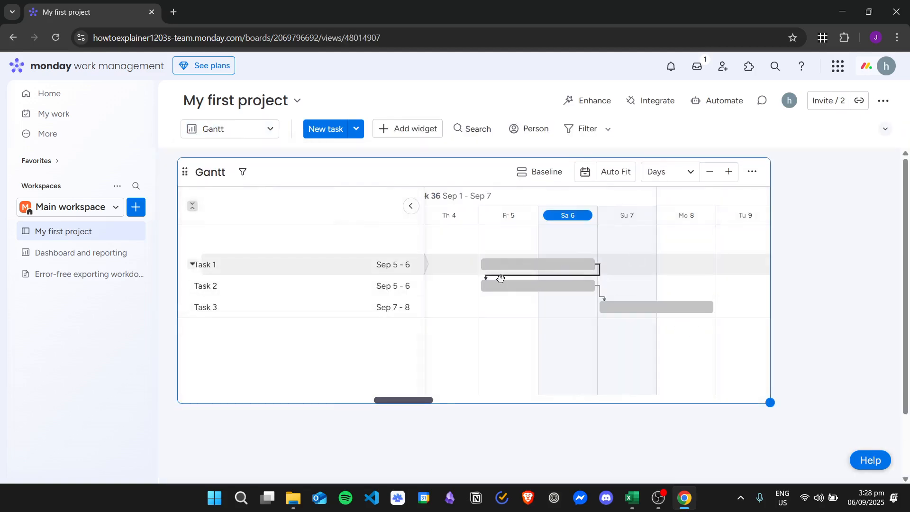
- Reschedule Task 1 to Sep 4 - 5 by moving its bar in the Gantt chart
{"action": "mouse_move", "coordinate": [415, 403]}
{"action": "left_mouse_down"}
{"action": "mouse_move", "coordinate": [431, 402]}
{"action": "mouse_move", "coordinate": [412, 401]}
{"action": "left_mouse_up"}
{"action": "left_click_drag", "start_coordinate": [581, 259], "coordinate": [523, 264]}
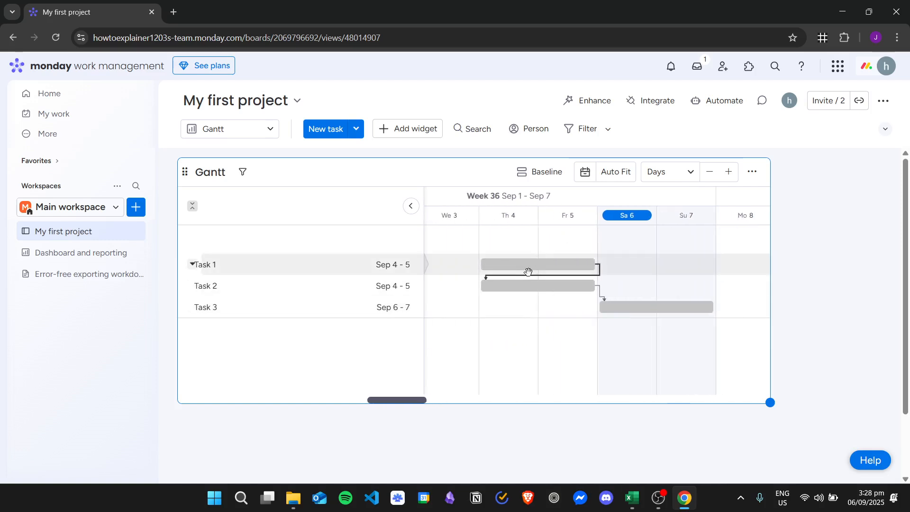
{"action": "left_click_drag", "start_coordinate": [554, 270], "coordinate": [583, 271]}
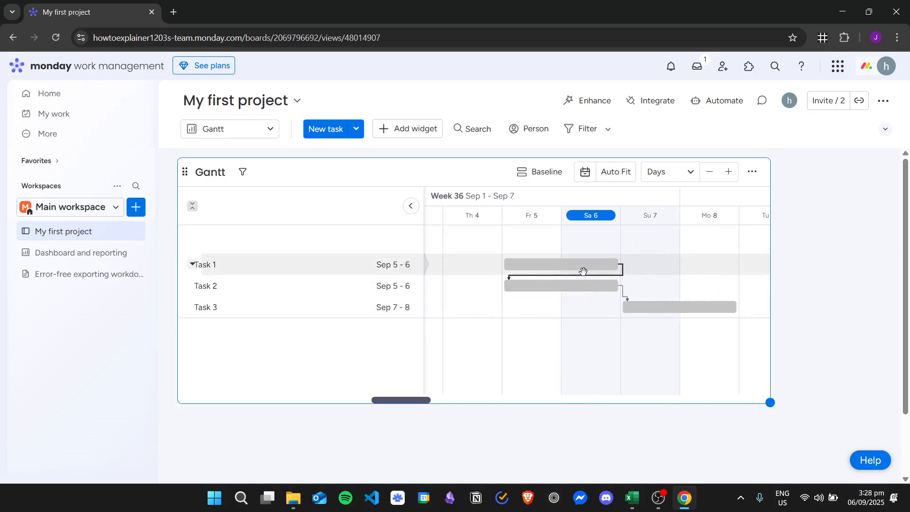
{"action": "left_click", "coordinate": [555, 267]}
{"action": "left_click", "coordinate": [764, 89]}
{"action": "left_click_drag", "start_coordinate": [577, 266], "coordinate": [511, 266]}
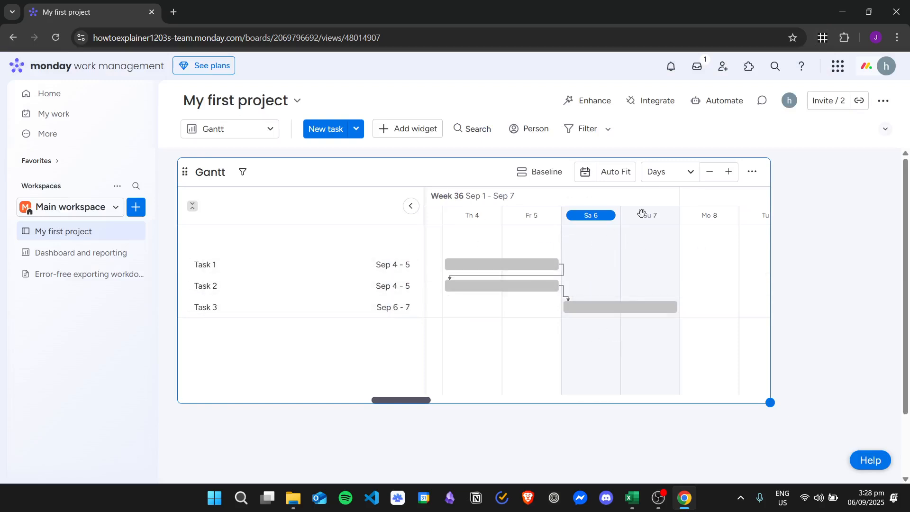
- Return to the main table and change the Dependency column's mode to Flexible, saving the setting
{"action": "left_click", "coordinate": [256, 138]}
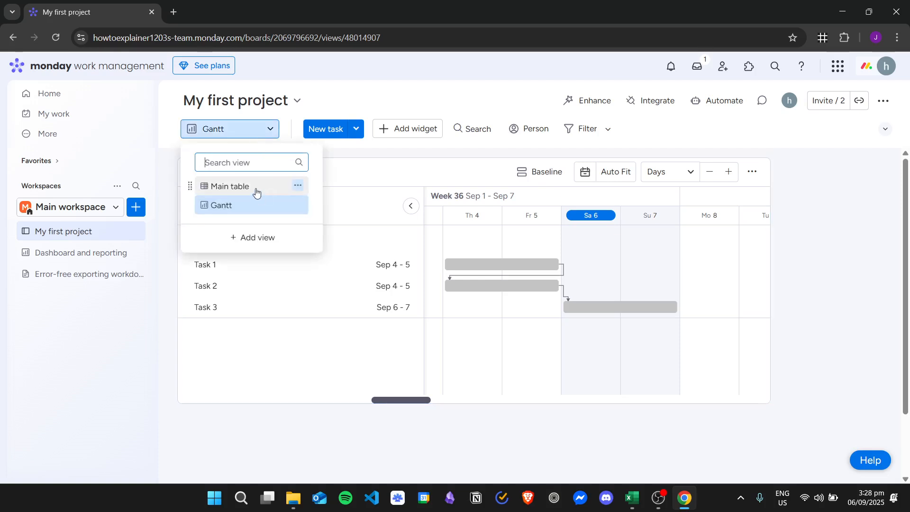
{"action": "left_click", "coordinate": [256, 188]}
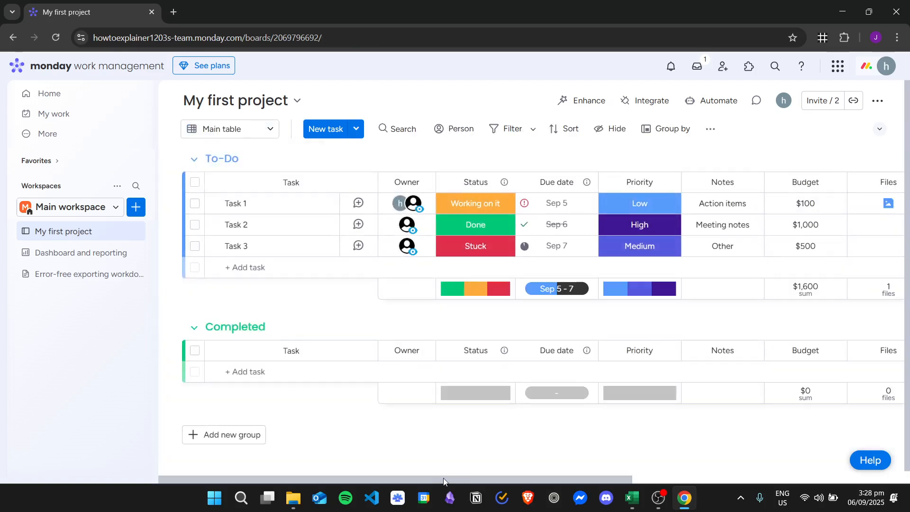
{"action": "left_click_drag", "start_coordinate": [547, 481], "coordinate": [810, 481]}
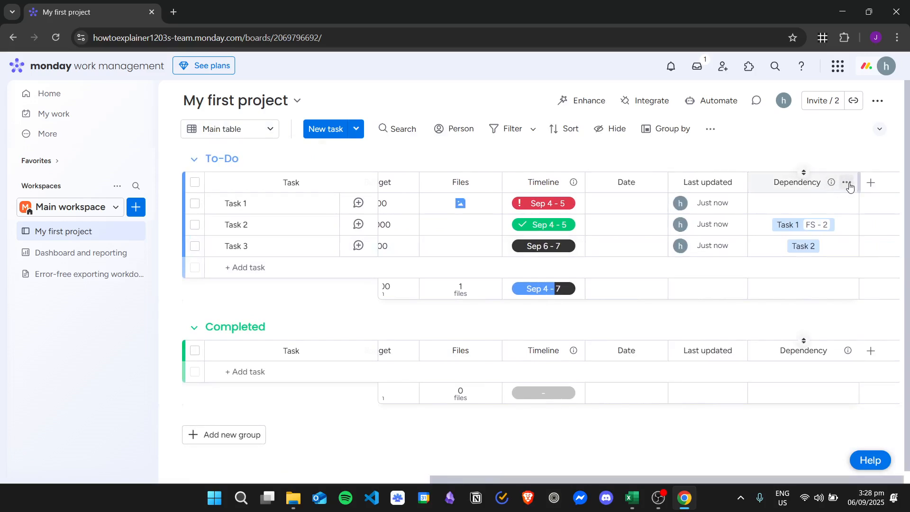
{"action": "left_click", "coordinate": [847, 184]}
{"action": "mouse_move", "coordinate": [737, 193]}
{"action": "left_click", "coordinate": [601, 198]}
{"action": "left_click", "coordinate": [469, 161]}
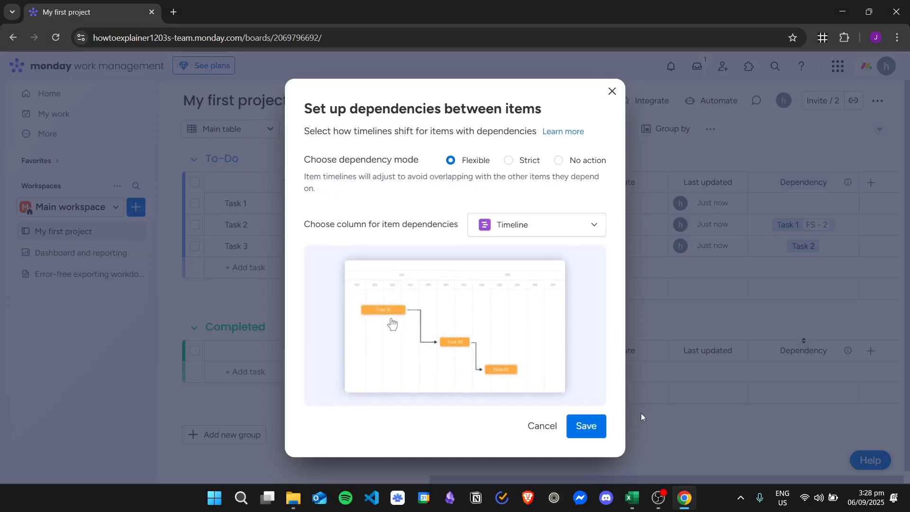
{"action": "left_click", "coordinate": [592, 426]}
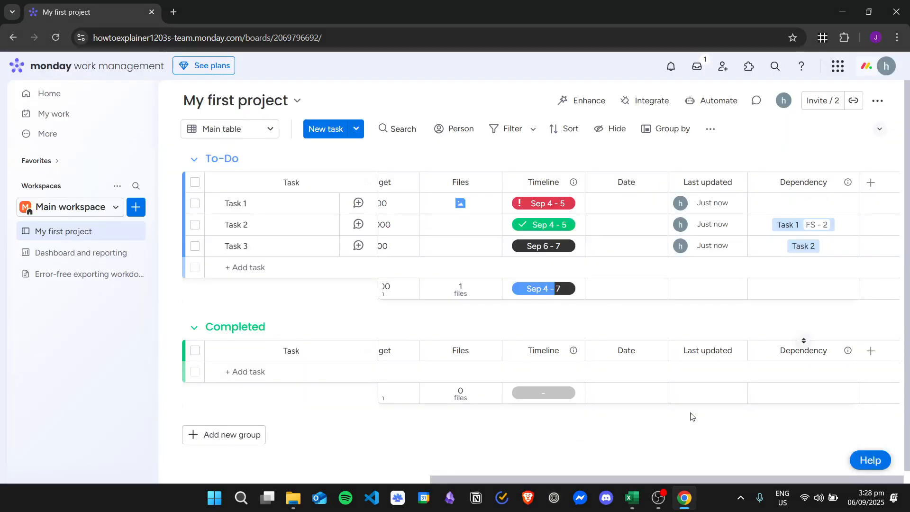
- Reopen the Gantt view and reschedule Task 1 to Sep 5 - 6 by moving its bar
{"action": "left_click", "coordinate": [272, 129]}
{"action": "left_click", "coordinate": [243, 203]}
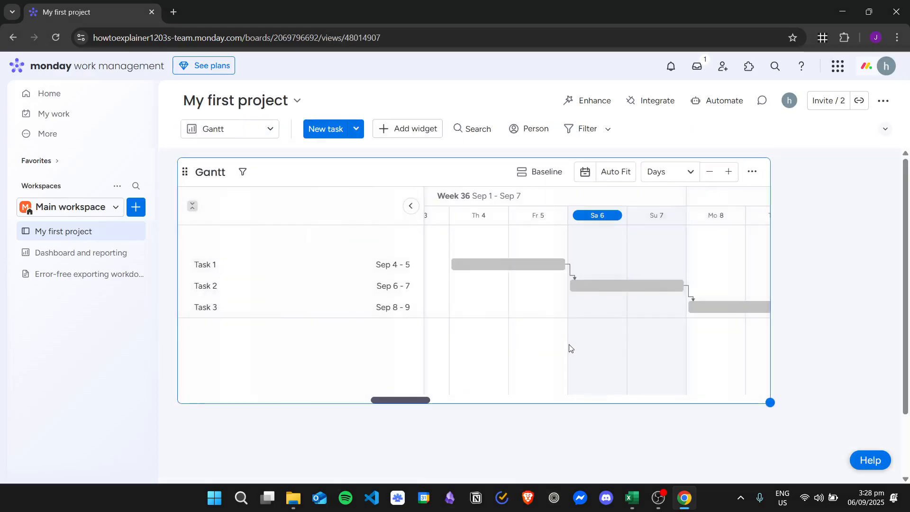
{"action": "left_click_drag", "start_coordinate": [513, 271], "coordinate": [760, 257]}
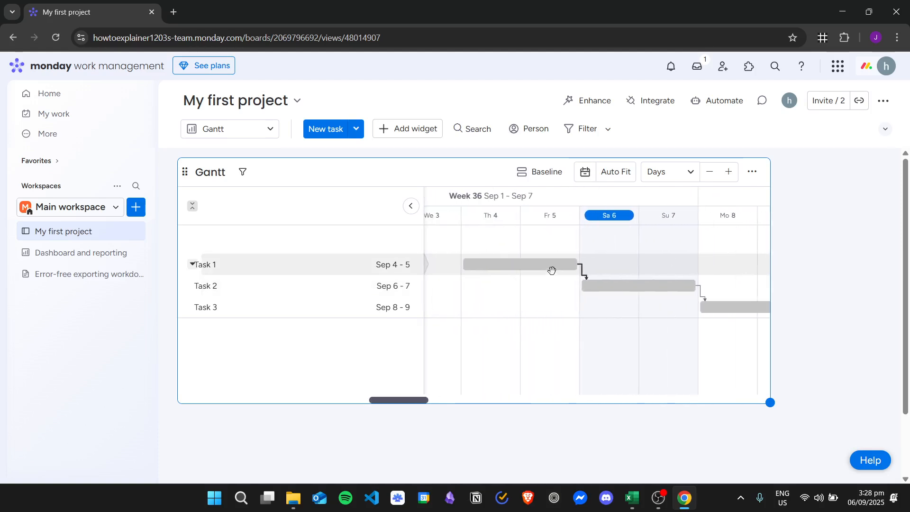
{"action": "left_click_drag", "start_coordinate": [552, 271], "coordinate": [591, 263]}
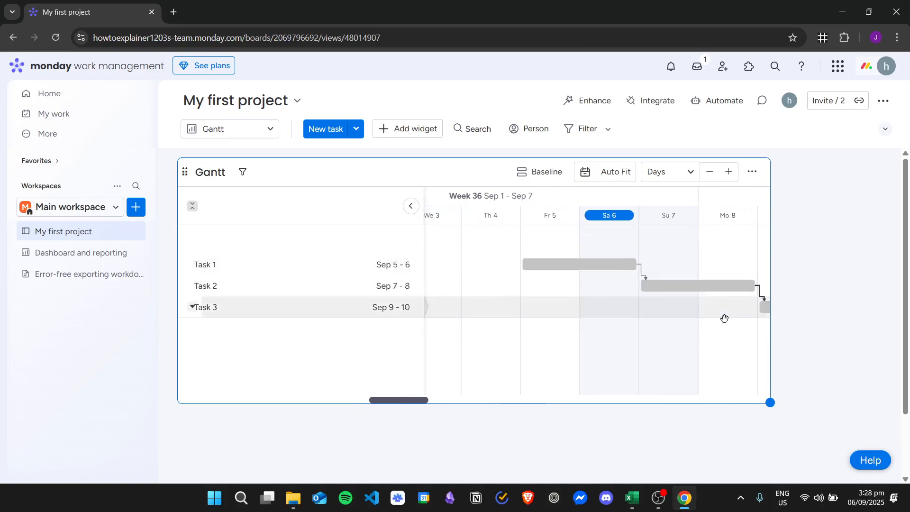
- Try shifting the Task 2 and Task 3 bars later and earlier in the Gantt chart to test Flexible mode
{"action": "left_click_drag", "start_coordinate": [412, 401], "coordinate": [433, 400]}
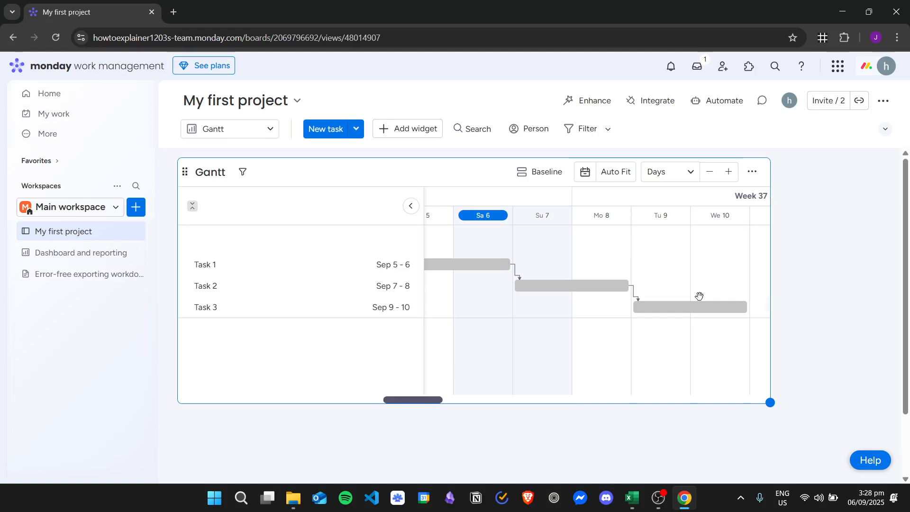
{"action": "left_click_drag", "start_coordinate": [592, 288], "coordinate": [666, 290]}
{"action": "mouse_move", "coordinate": [433, 398]}
{"action": "left_mouse_down"}
{"action": "mouse_move", "coordinate": [449, 402]}
{"action": "mouse_move", "coordinate": [441, 399]}
{"action": "left_mouse_up"}
{"action": "left_click_drag", "start_coordinate": [630, 285], "coordinate": [537, 292]}
{"action": "left_click_drag", "start_coordinate": [730, 309], "coordinate": [630, 314]}
{"action": "left_click_drag", "start_coordinate": [438, 403], "coordinate": [432, 401]}
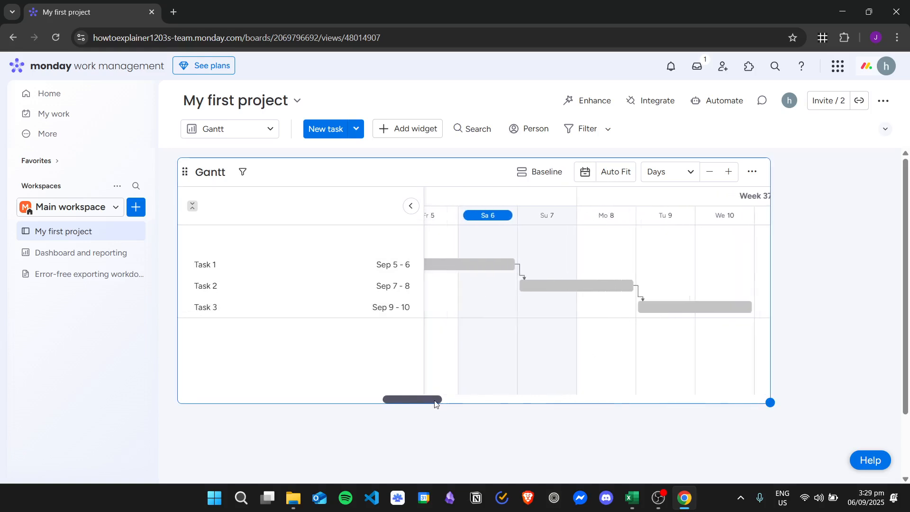